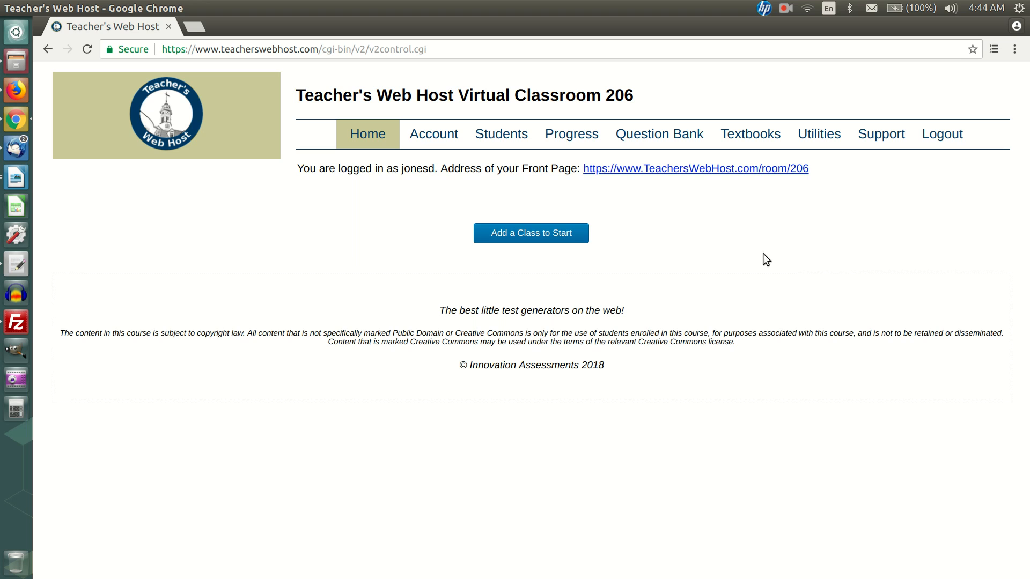
# Add a course named "Sample Class" with the description "Place for a description.", after viewing the importable Google Classroom courses.
pyautogui.click(523, 235)
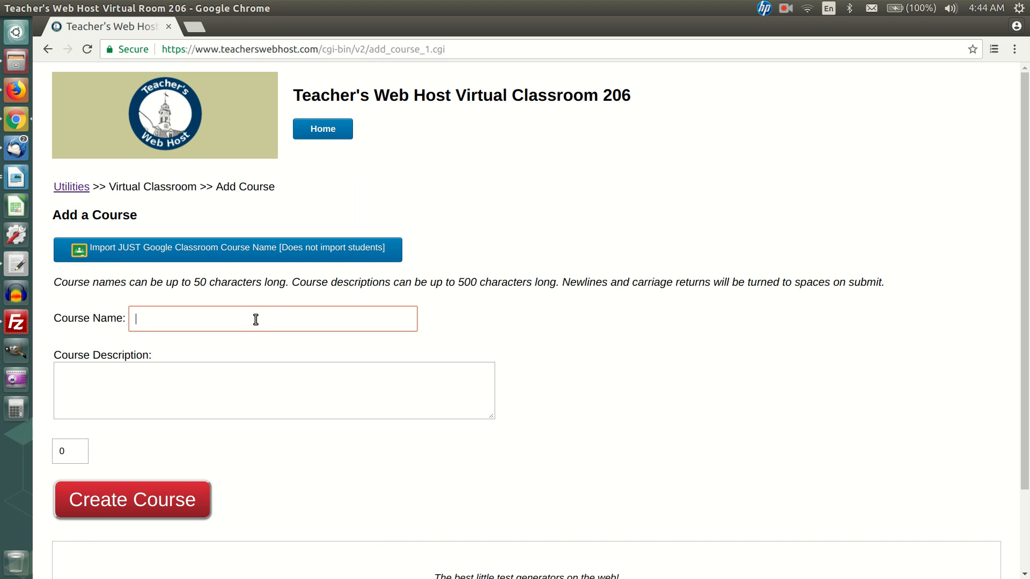
pyautogui.click(159, 259)
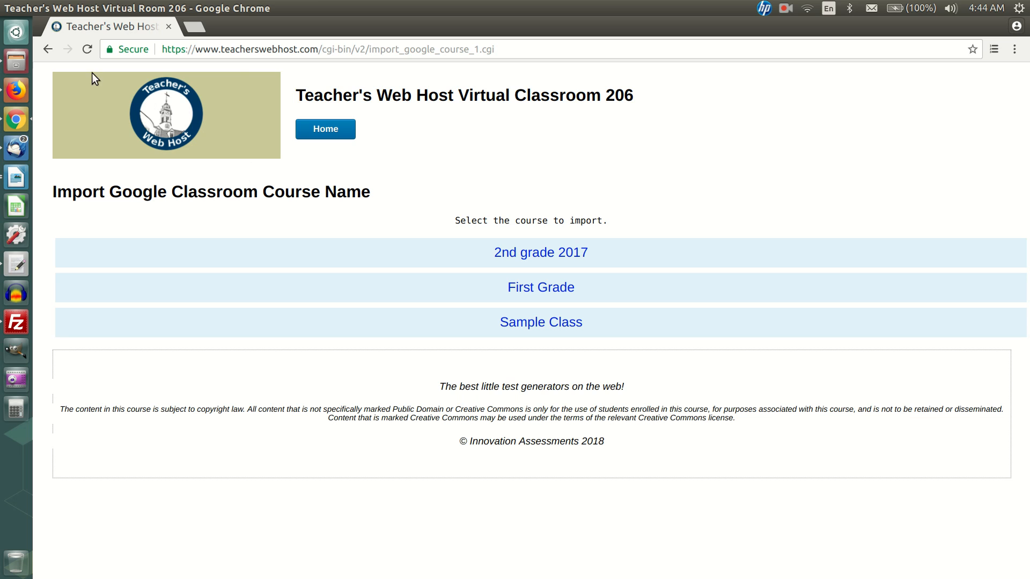
pyautogui.click(45, 50)
pyautogui.write('Sample Class')
pyautogui.click(269, 400)
pyautogui.write('Pla')
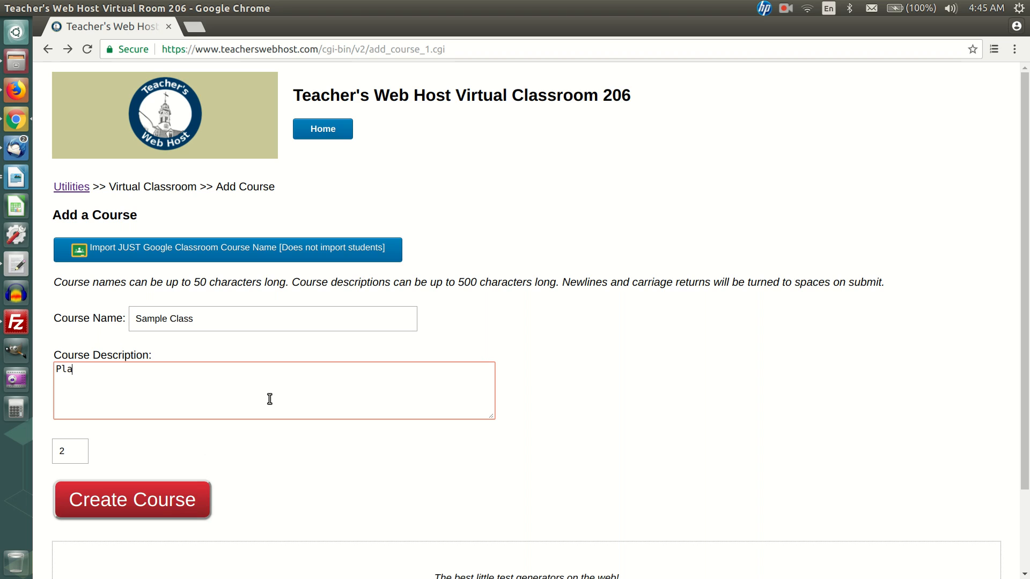
pyautogui.write('ce for a description.')
pyautogui.click(115, 493)
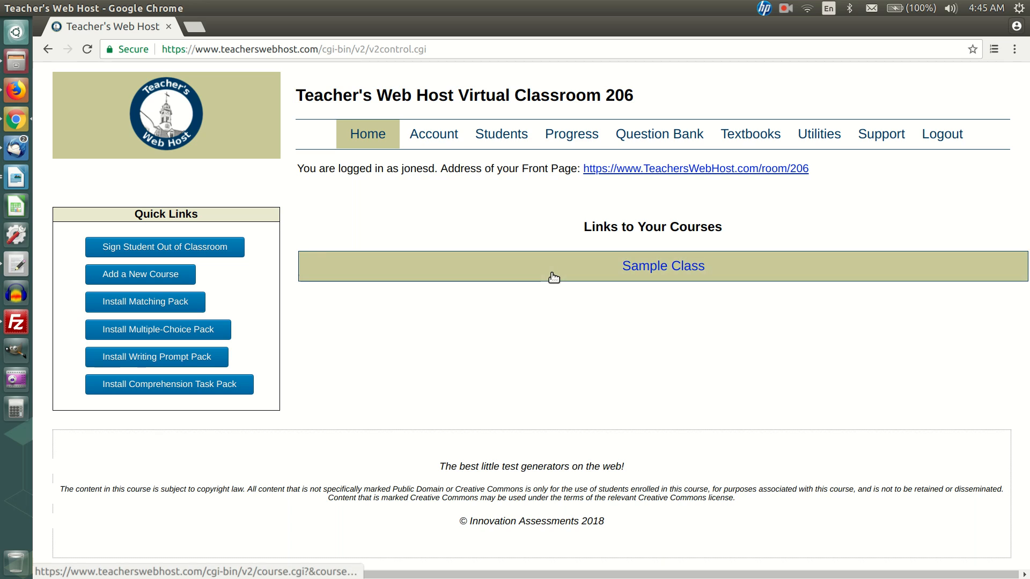
# Examine the quick links, then view the student sign-out page and close it.
pyautogui.doubleClick(147, 211)
pyautogui.click(78, 233)
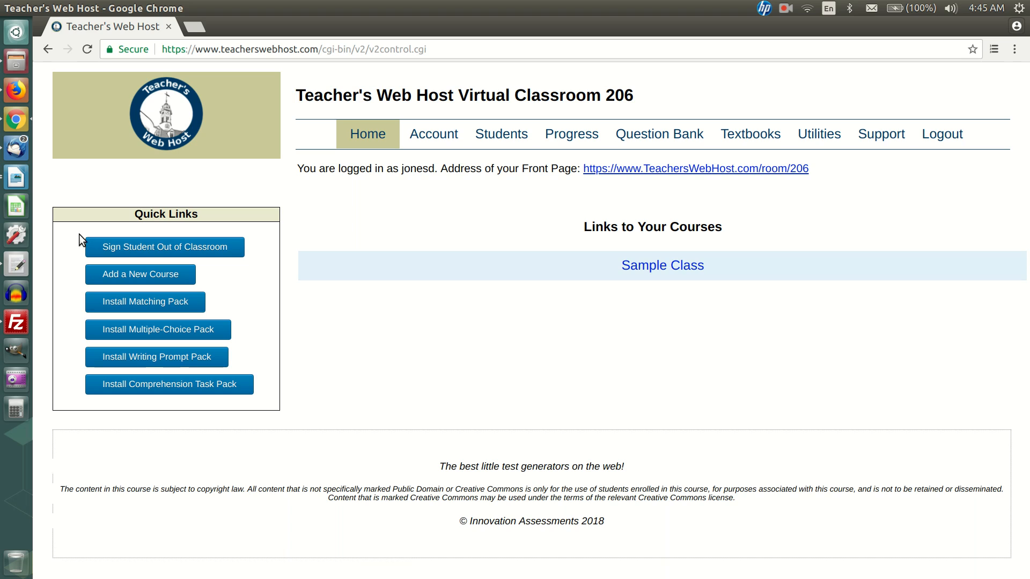
pyautogui.click(238, 248)
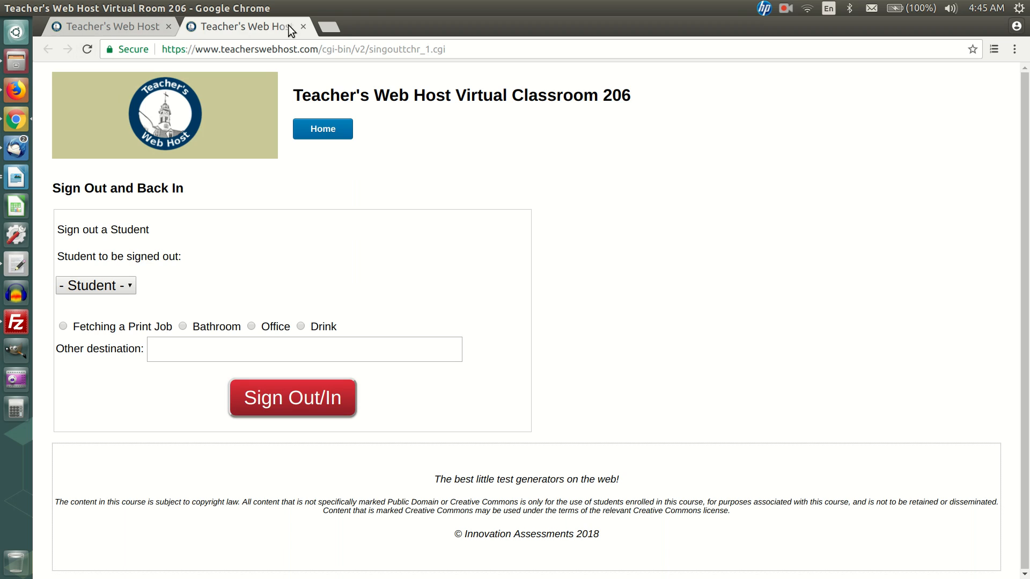
pyautogui.click(303, 27)
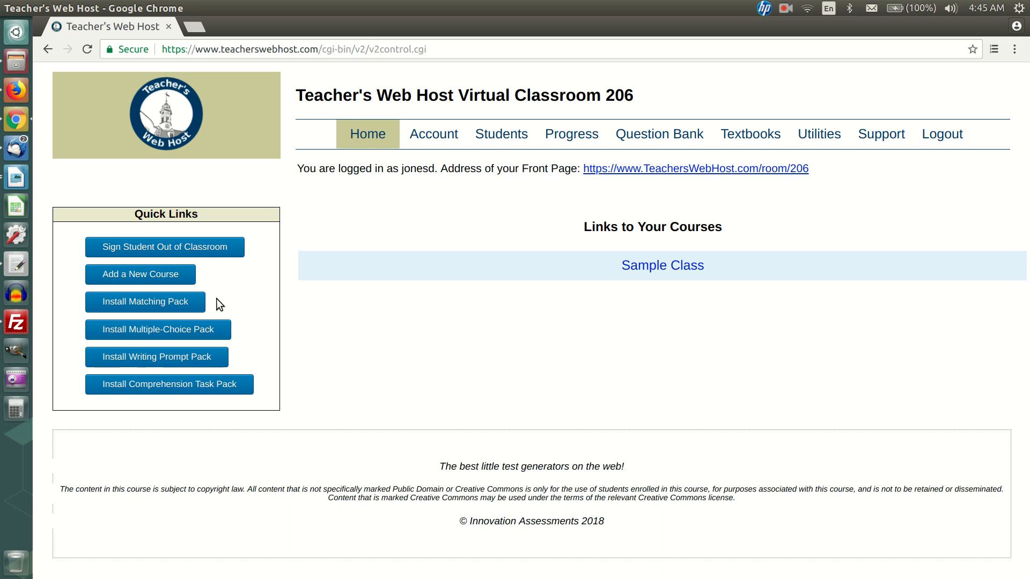
# Open the Sample Class course and switch its invisible elements to hidden and back to shown.
pyautogui.click(736, 266)
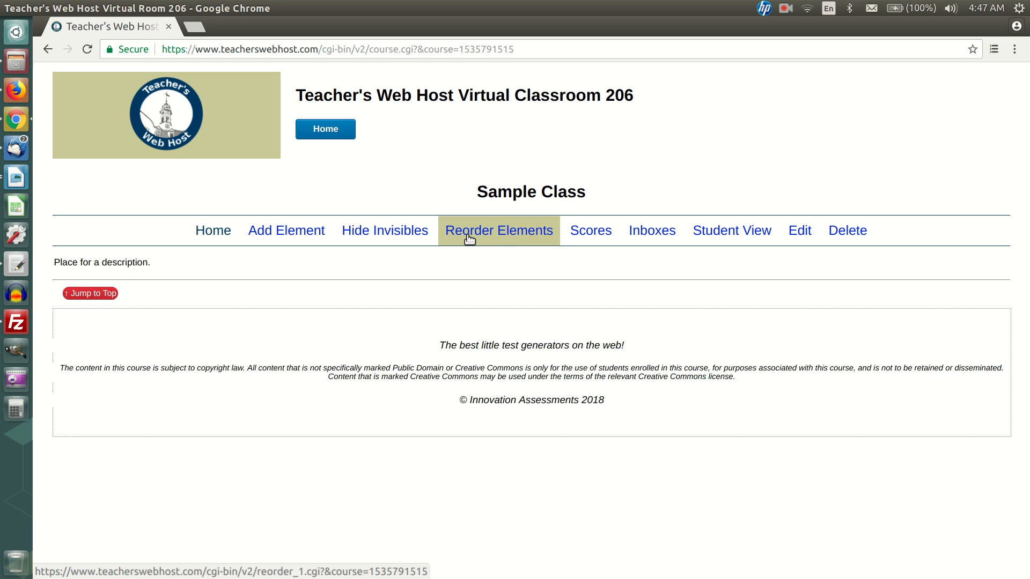
pyautogui.click(416, 242)
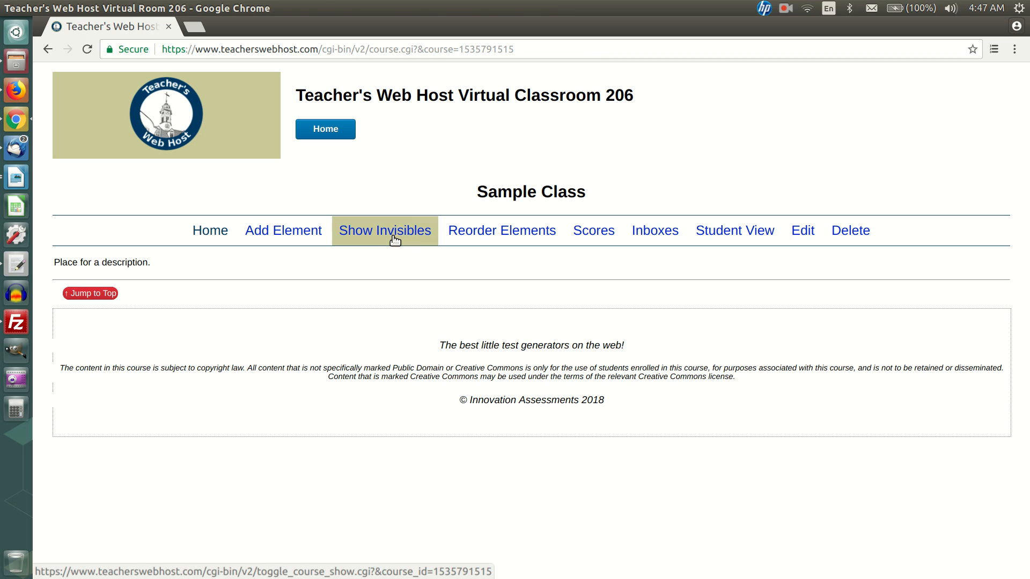
pyautogui.click(395, 240)
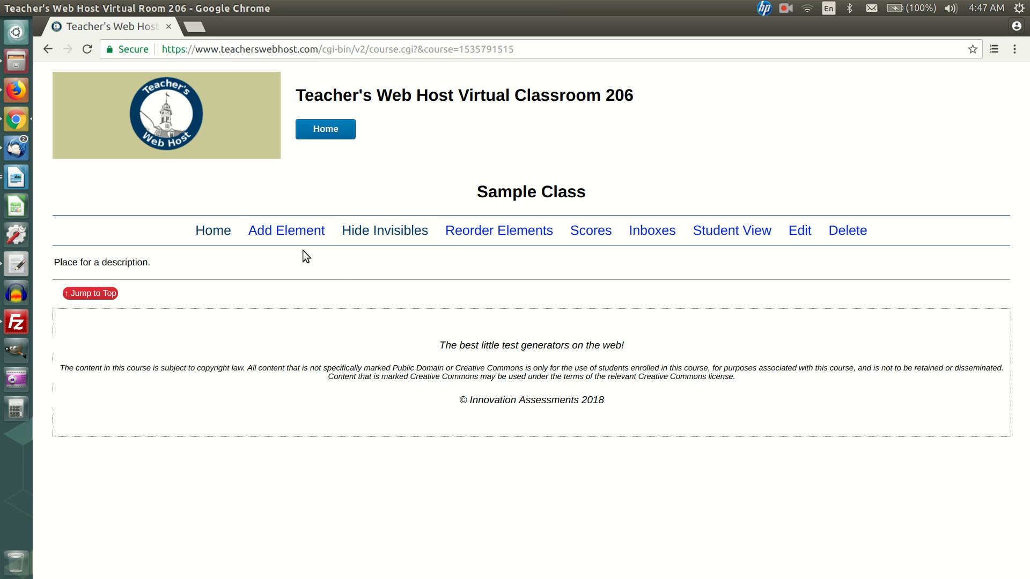
# Add a topic title "Unit 1" to Sample Class and save the element order.
pyautogui.click(279, 234)
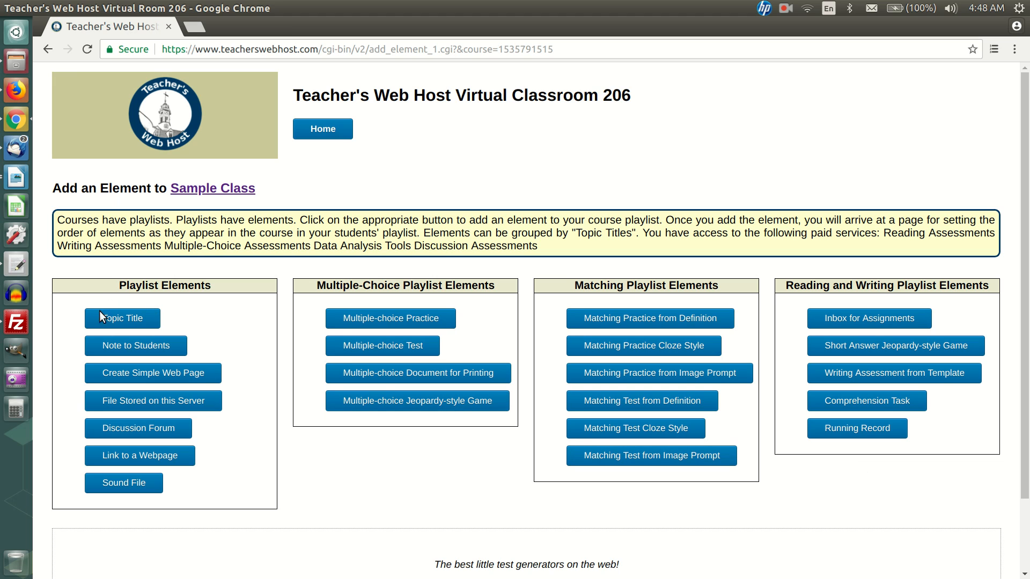
pyautogui.click(123, 319)
pyautogui.click(309, 247)
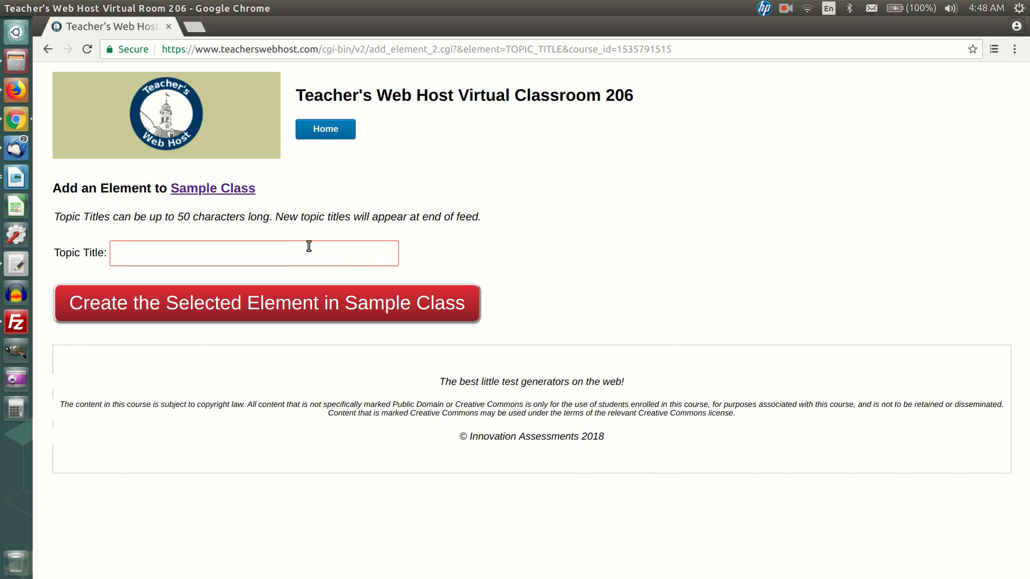
pyautogui.write('Unit1')
pyautogui.click(136, 252)
pyautogui.click(217, 301)
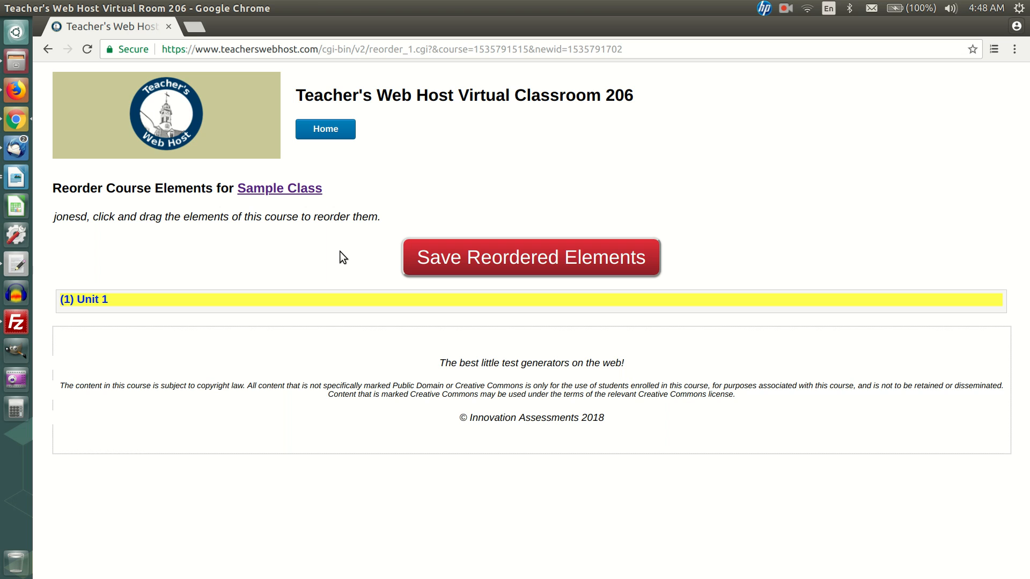
pyautogui.click(467, 252)
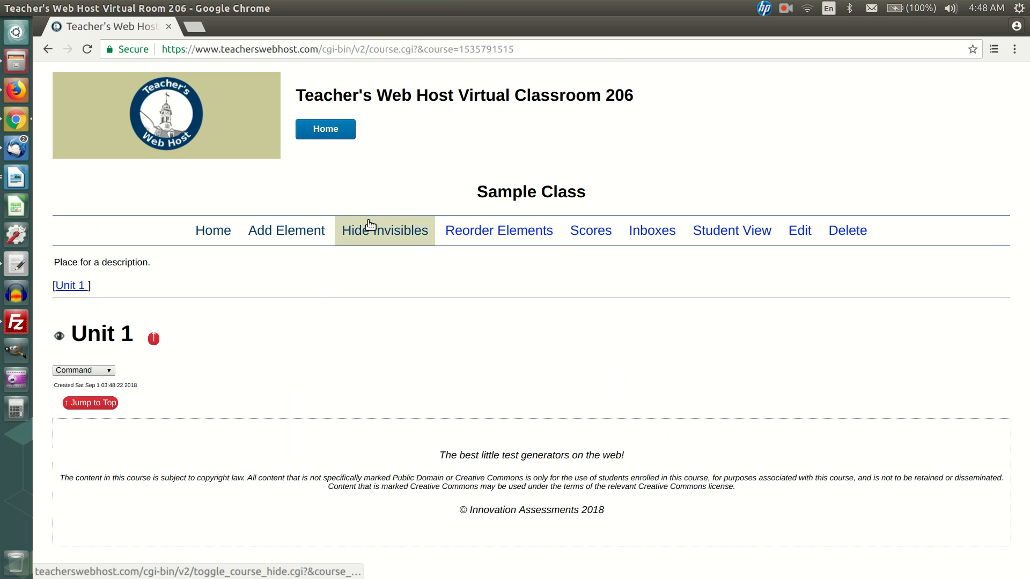
# Add a second topic title, "Unit 2", to Sample Class and save the element order with it after Unit 1.
pyautogui.click(278, 231)
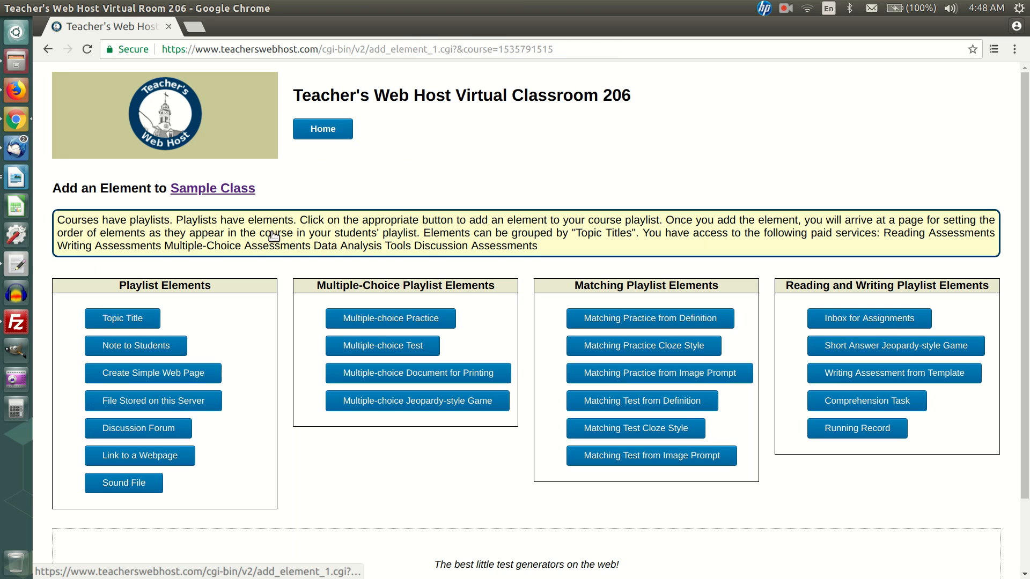
pyautogui.click(120, 320)
pyautogui.write('Unit ')
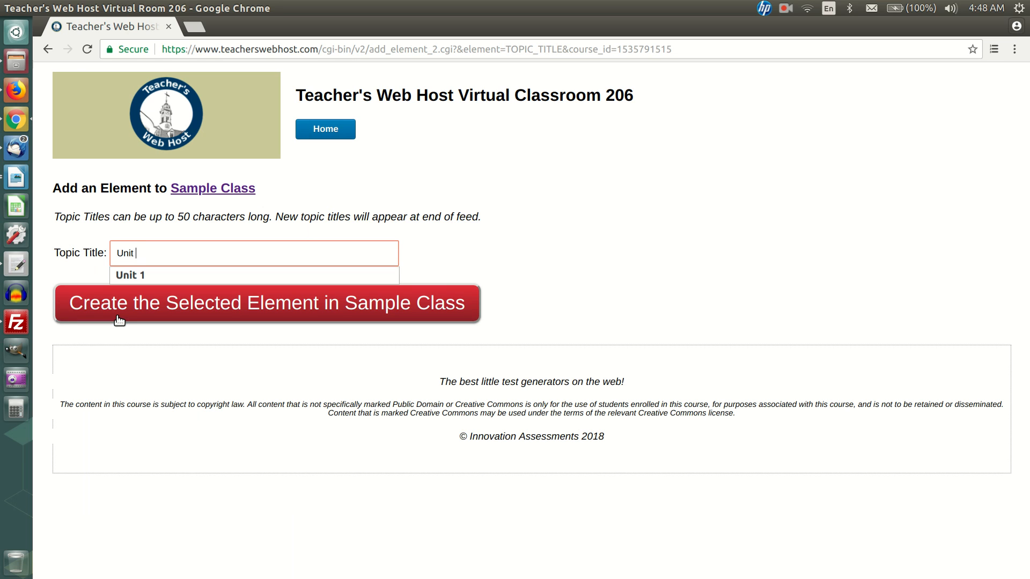
pyautogui.write('2')
pyautogui.click(198, 312)
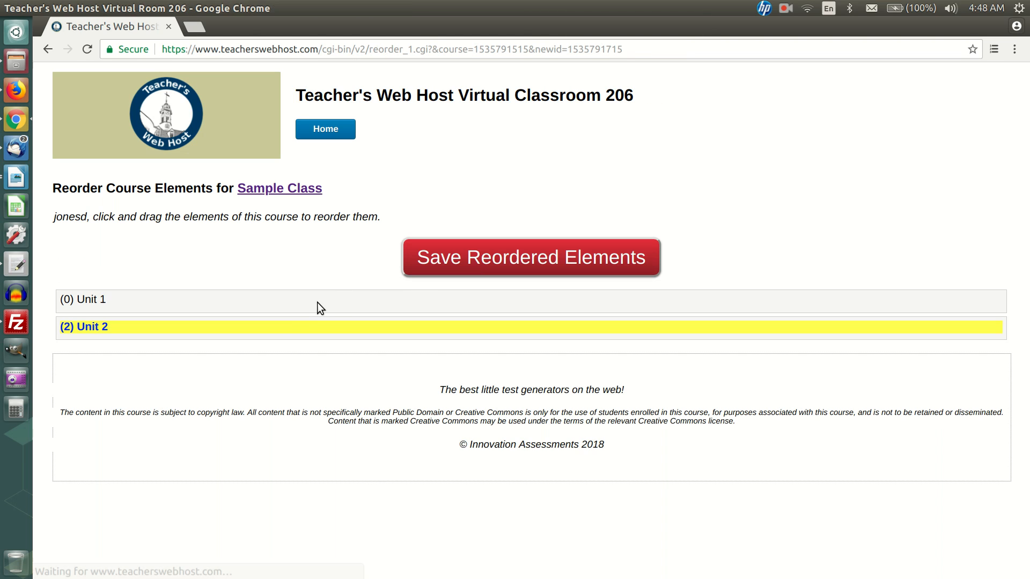
pyautogui.moveTo(275, 330)
pyautogui.mouseDown()
pyautogui.moveTo(275, 306)
pyautogui.moveTo(277, 324)
pyautogui.mouseUp()
pyautogui.click(487, 255)
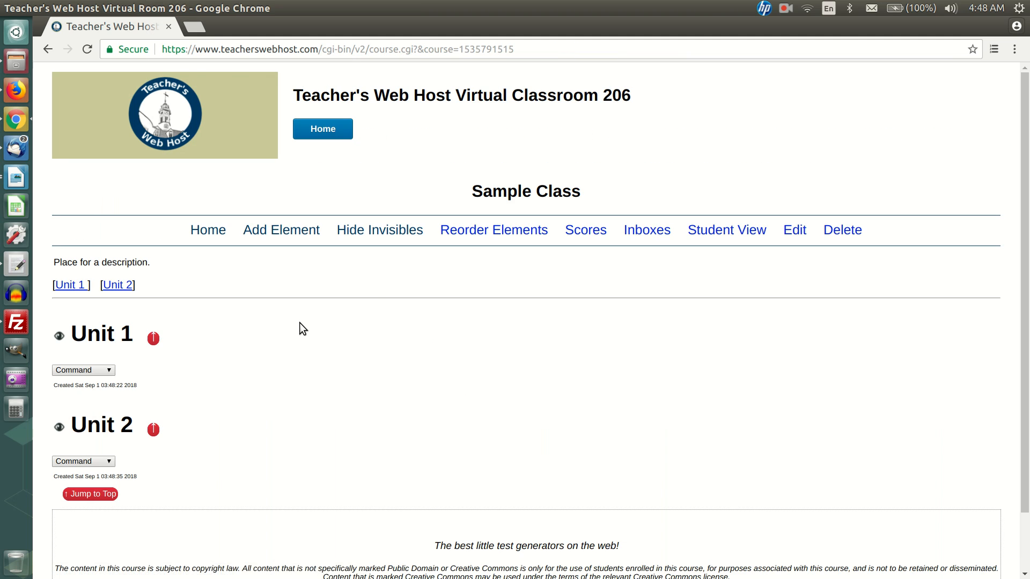
# Review the unit headings on the course page and try the jump-to-top link beside Unit 1.
pyautogui.scroll(-3, 299, 323)
pyautogui.scroll(3, 299, 323)
pyautogui.click(153, 339)
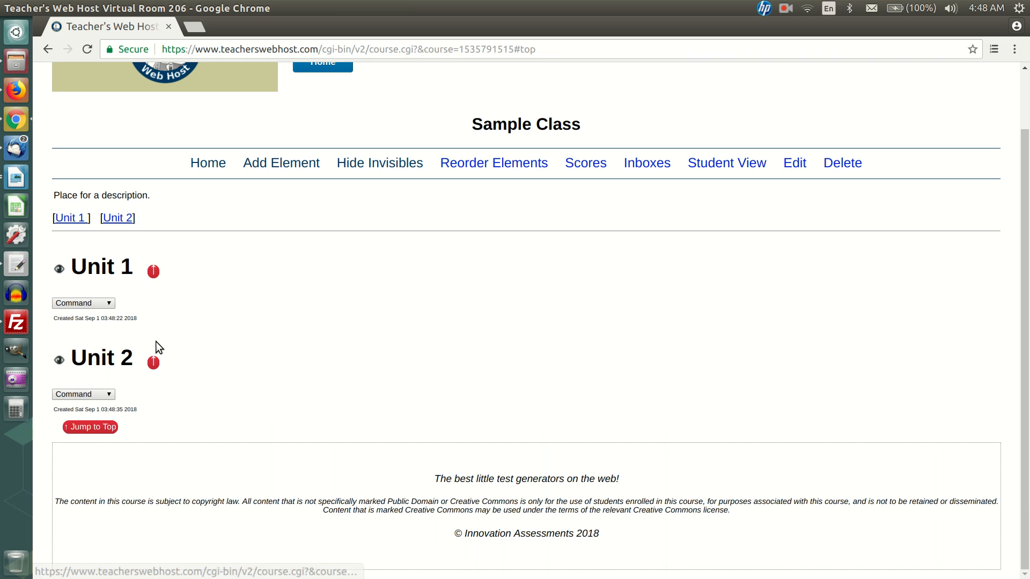
pyautogui.scroll(2, 191, 308)
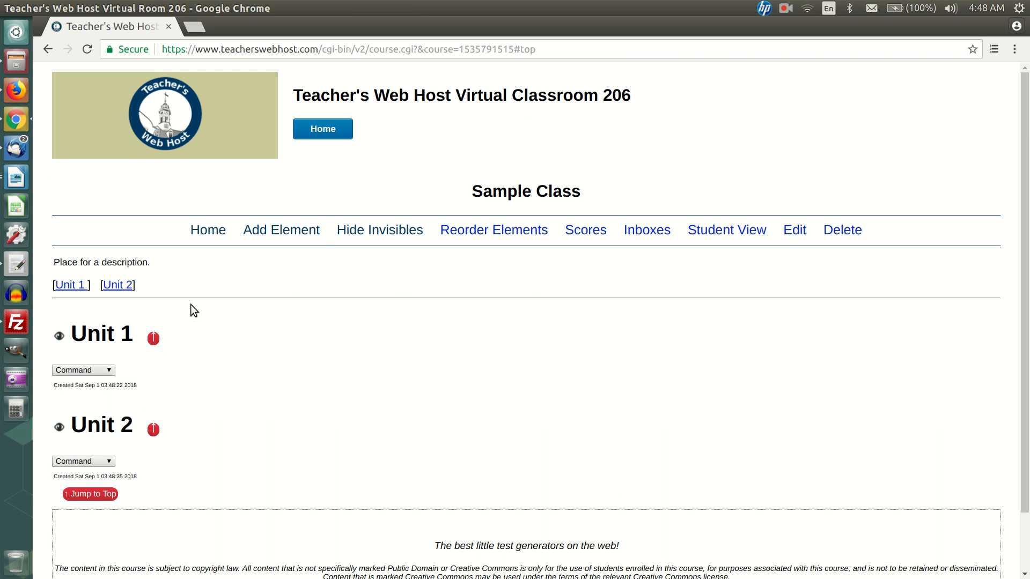
# Start a student note element with the text "Note to students", briefly showing and hiding the international characters.
pyautogui.click(287, 235)
pyautogui.click(132, 343)
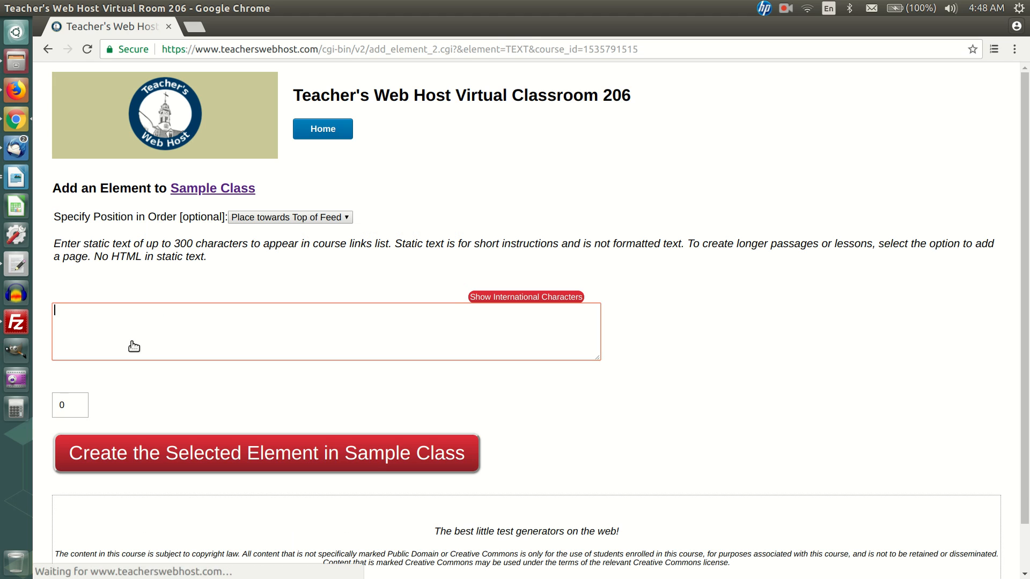
pyautogui.click(252, 331)
pyautogui.write('Note to')
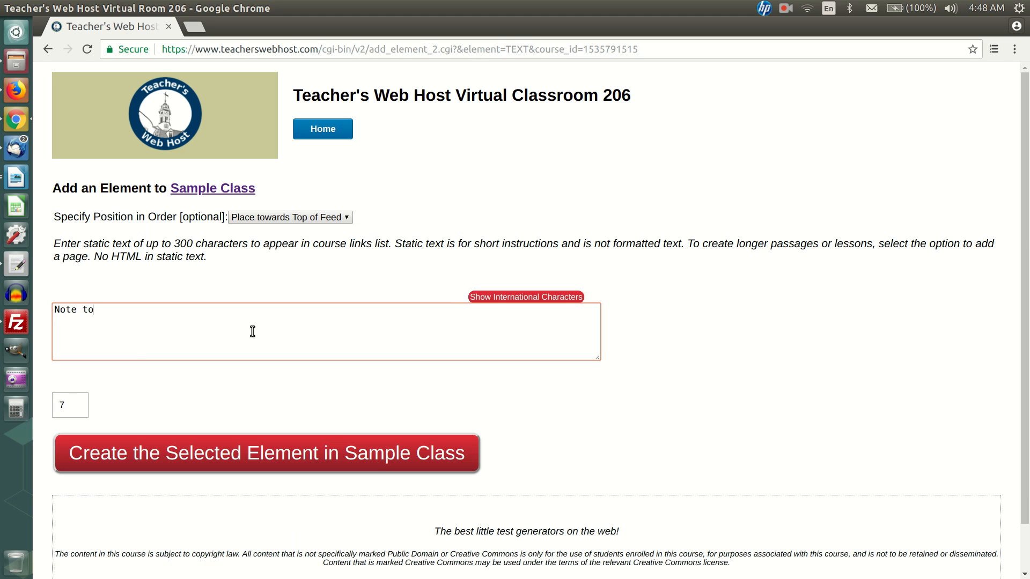
pyautogui.write(' students')
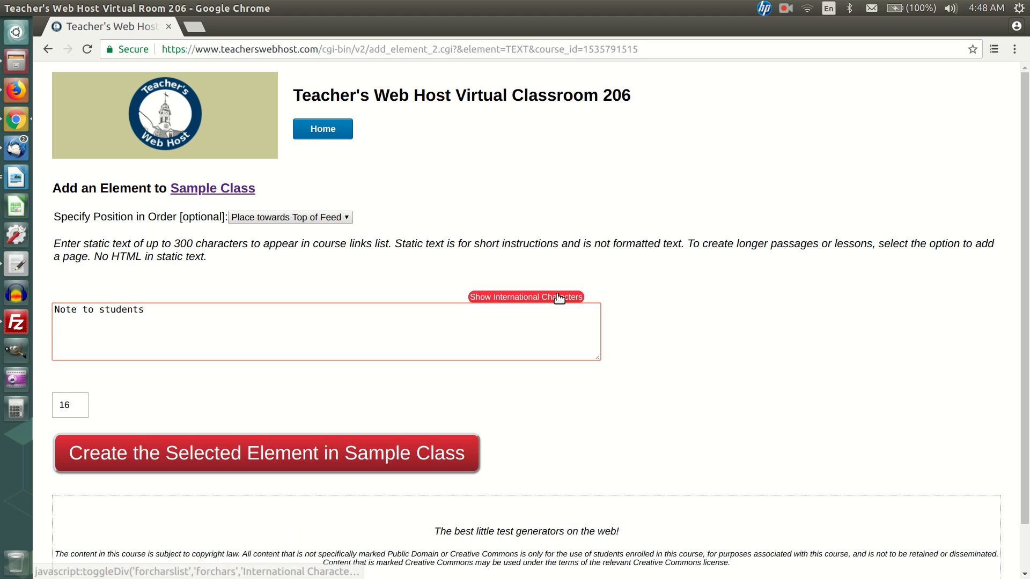
pyautogui.click(559, 298)
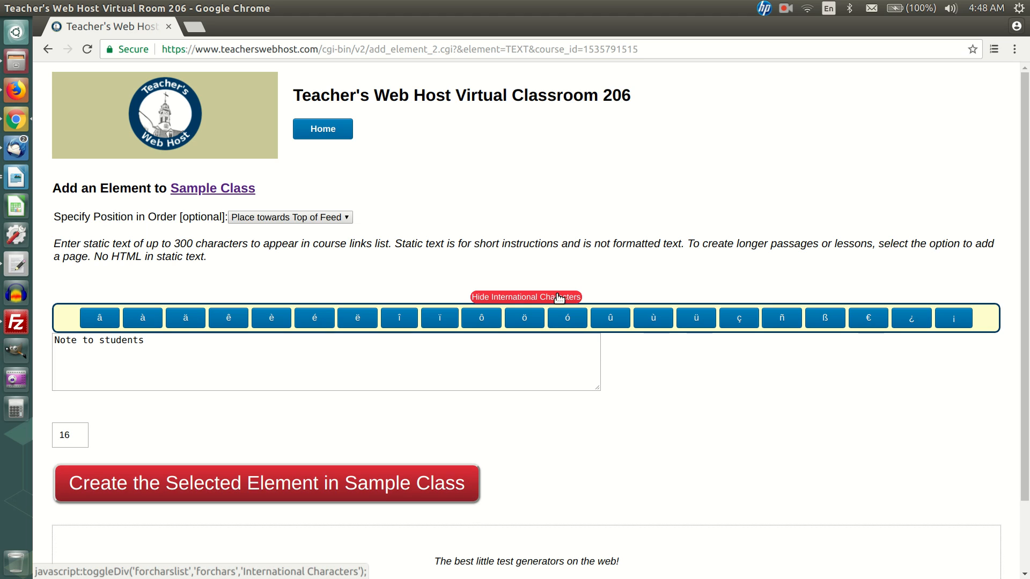
pyautogui.click(558, 299)
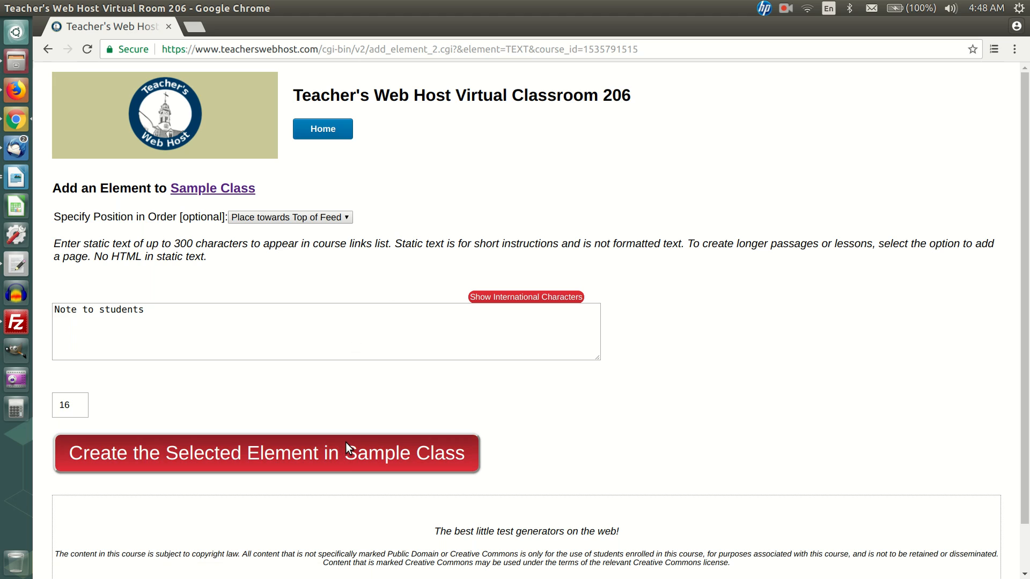
# Position the note under Unit 2, create it in Sample Class, and save the element order.
pyautogui.click(333, 217)
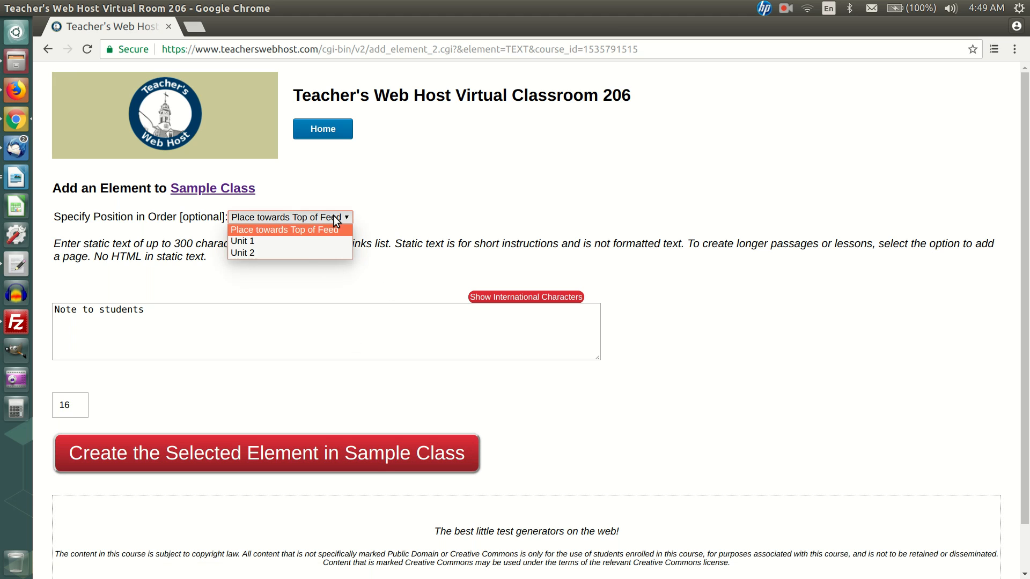
pyautogui.click(303, 251)
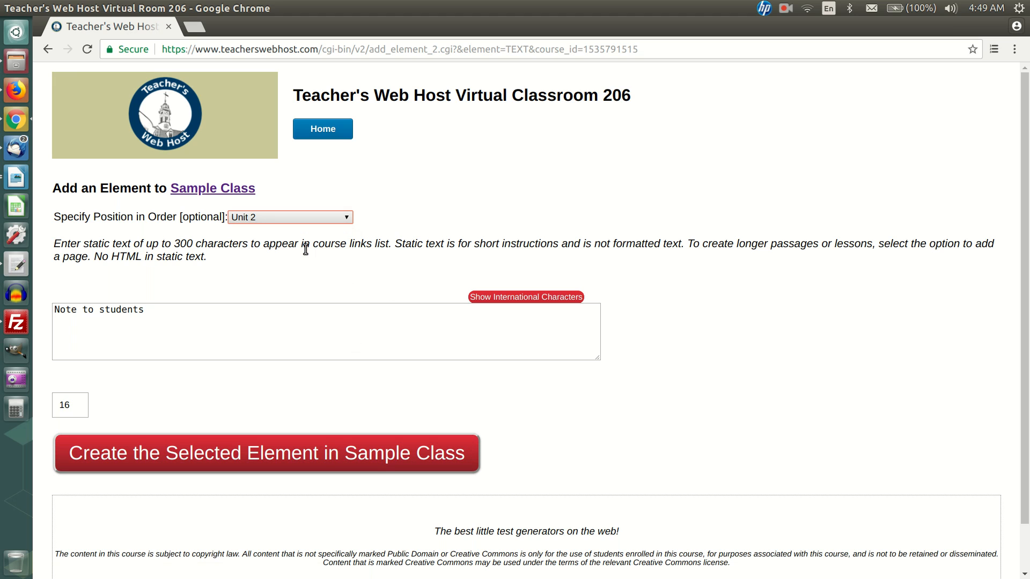
pyautogui.click(252, 449)
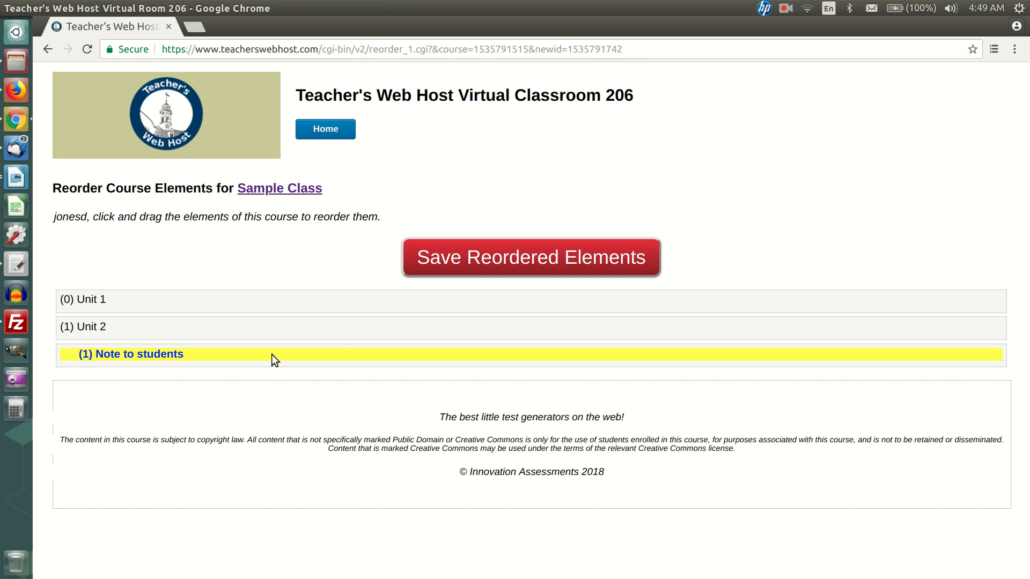
pyautogui.click(477, 265)
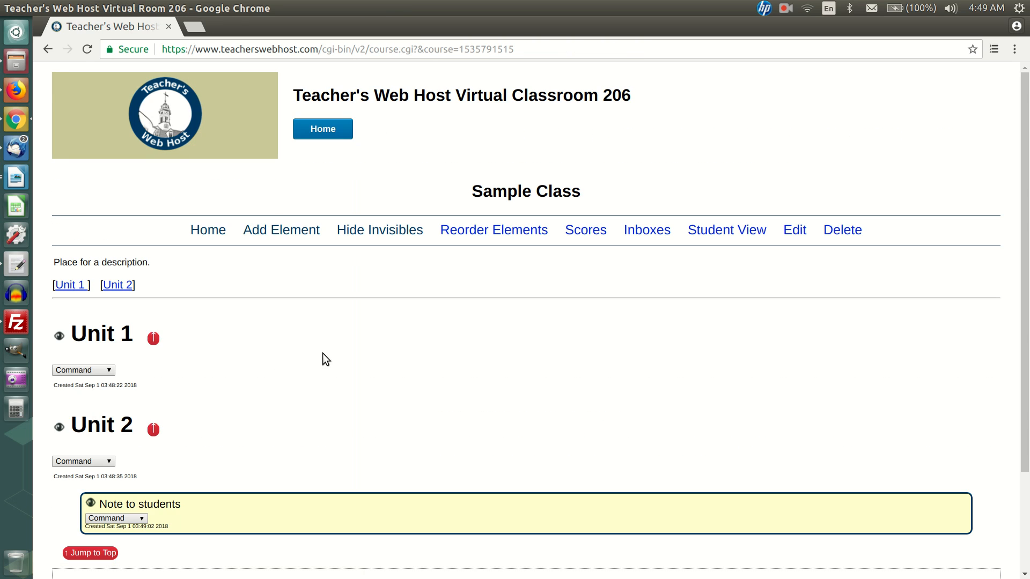
# Examine the commands available for Unit 1, Unit 2 and the student note on the course page.
pyautogui.scroll(3, 323, 353)
pyautogui.scroll(-3, 322, 353)
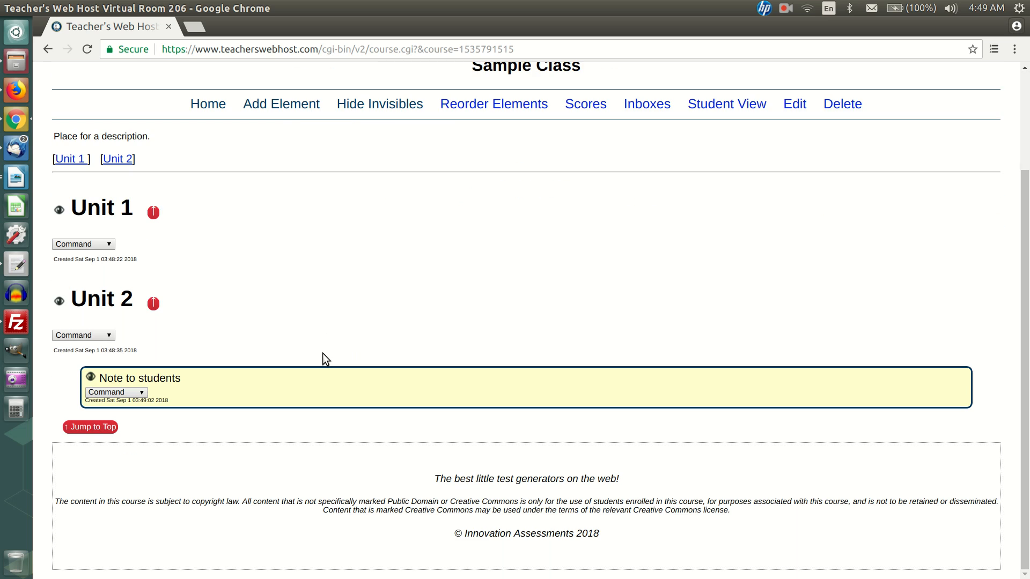
pyautogui.click(102, 244)
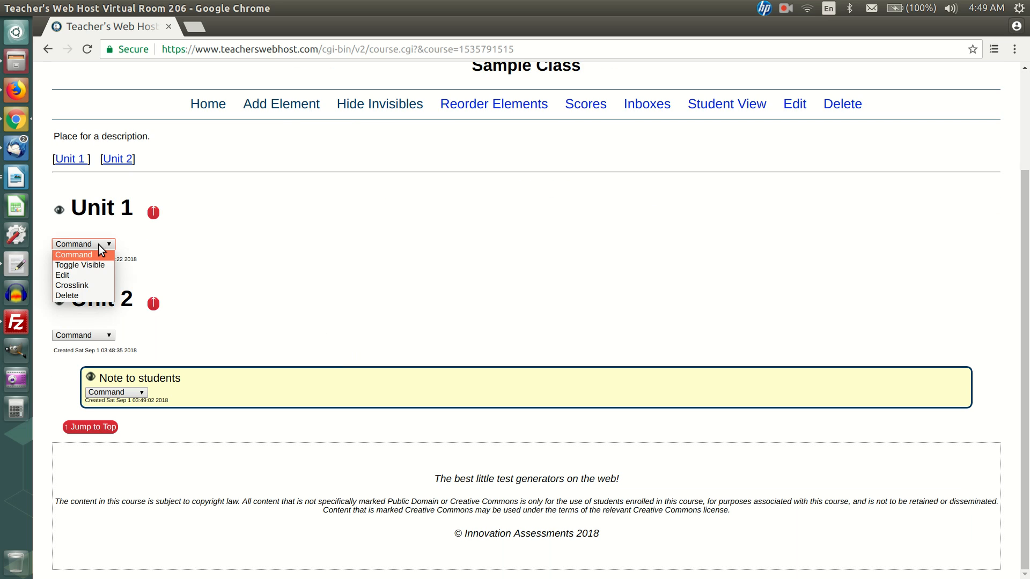
pyautogui.click(99, 244)
pyautogui.click(98, 335)
pyautogui.click(98, 337)
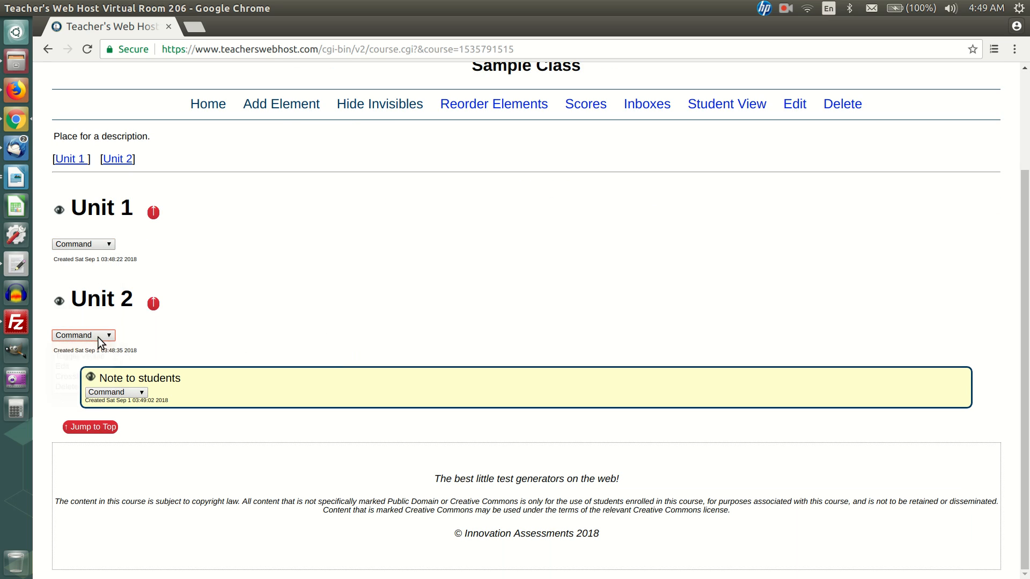
pyautogui.click(126, 395)
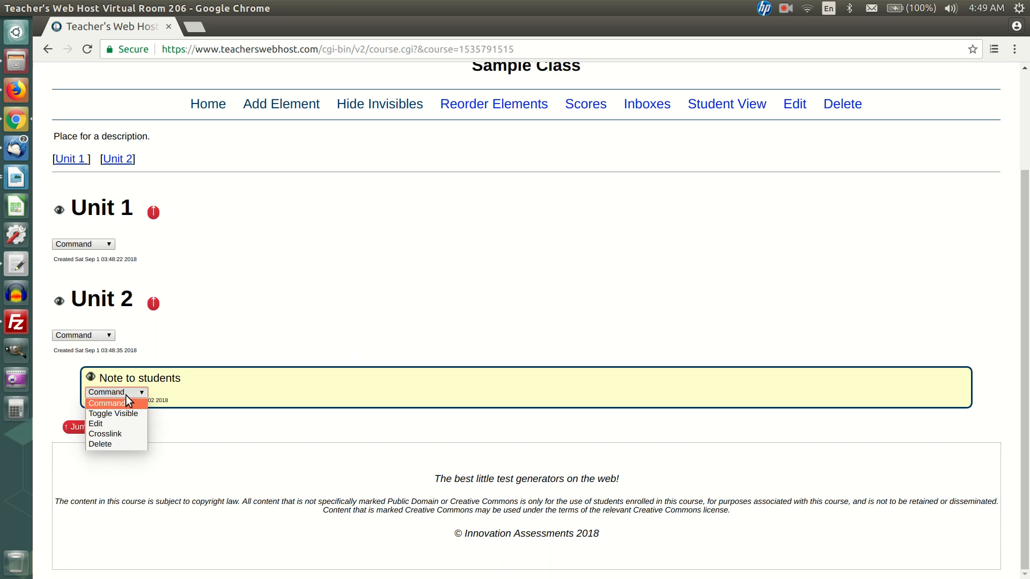
pyautogui.click(125, 395)
pyautogui.scroll(3, 301, 299)
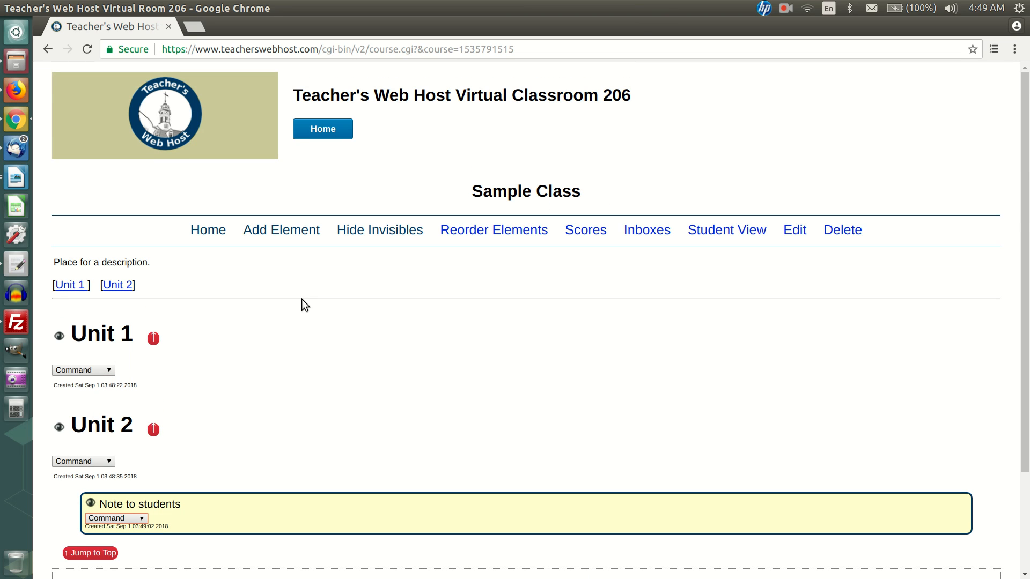
# Open the page for adding elements to Sample Class and examine the general, multiple-choice, matching, and reading and writing element groups.
pyautogui.click(293, 236)
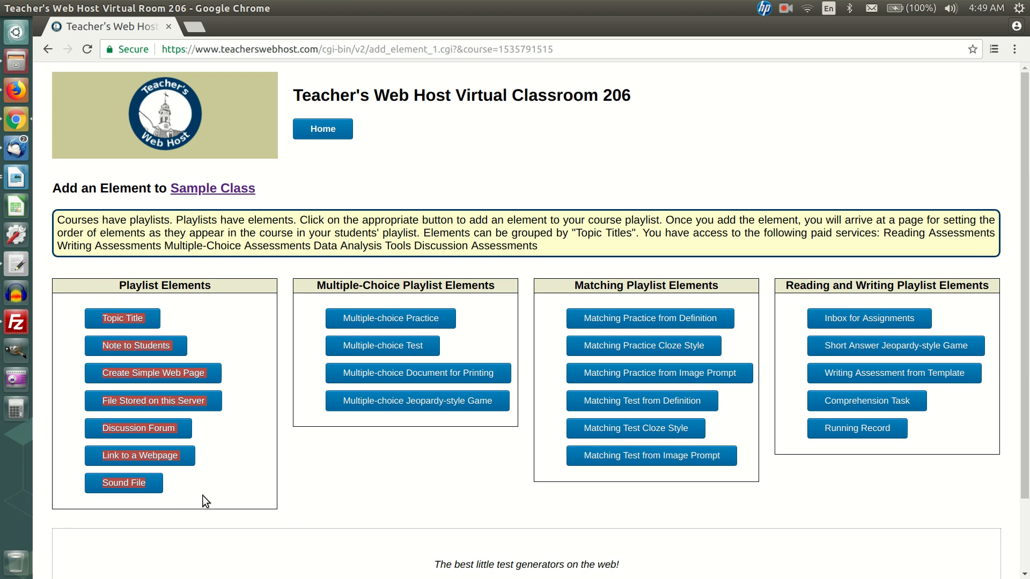
pyautogui.moveTo(247, 432); pyautogui.dragTo(245, 385)
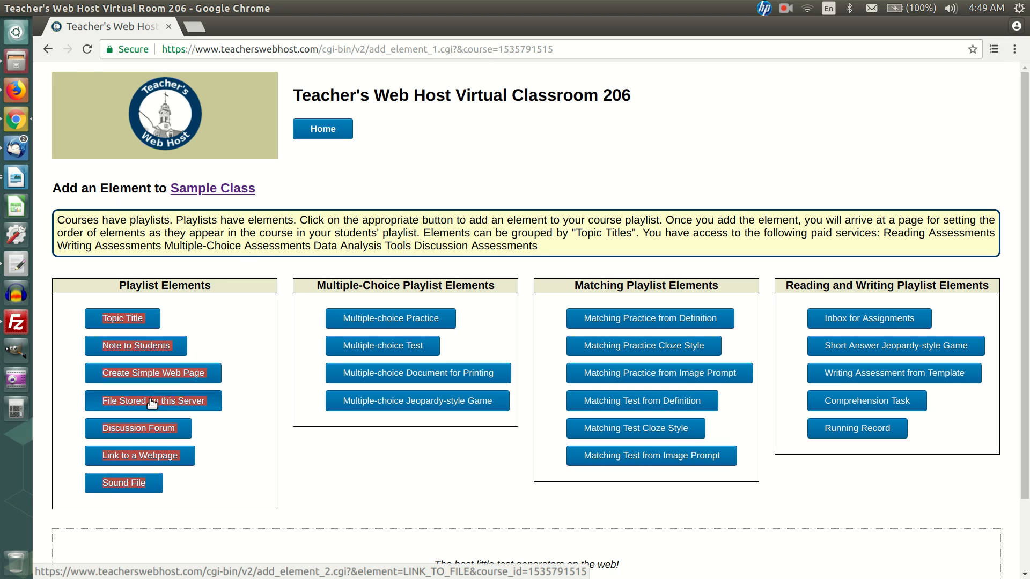
pyautogui.click(206, 426)
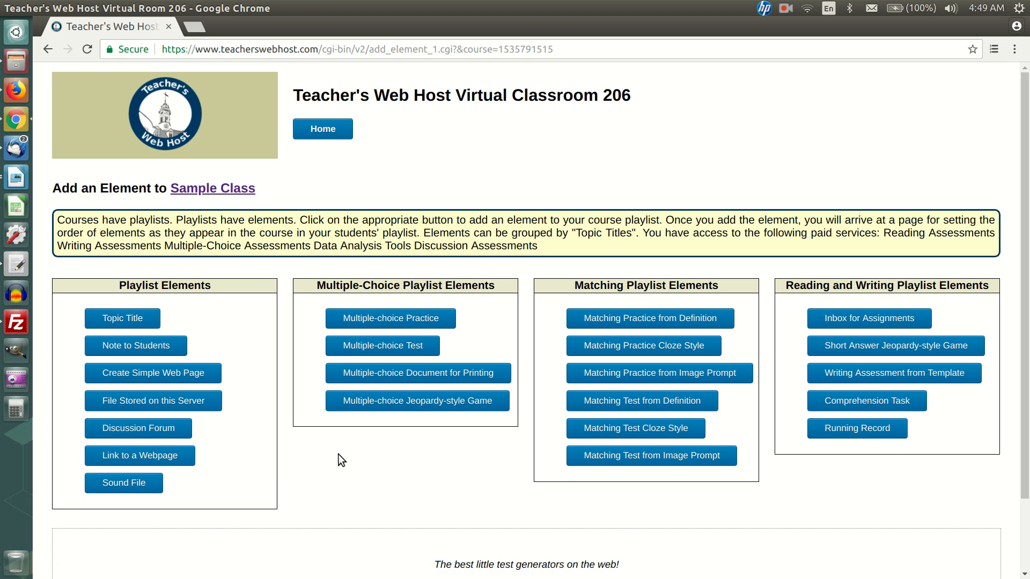
pyautogui.tripleClick(391, 285)
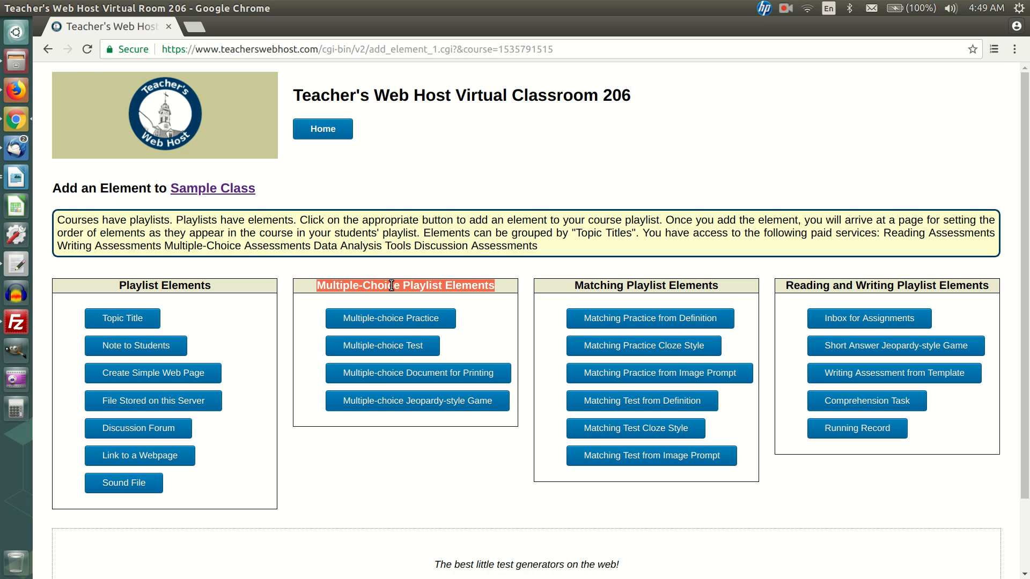
pyautogui.tripleClick(618, 285)
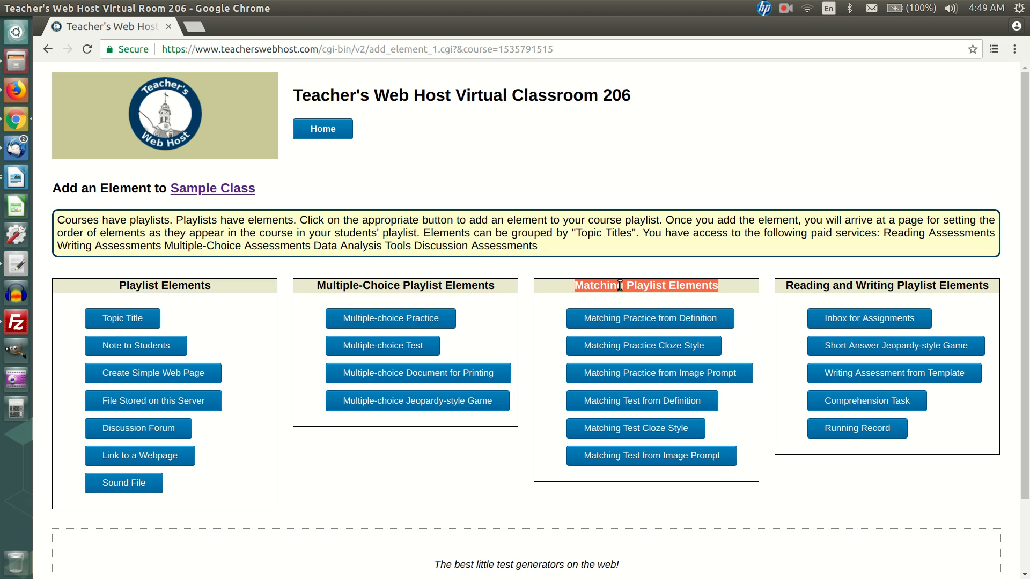
pyautogui.tripleClick(794, 285)
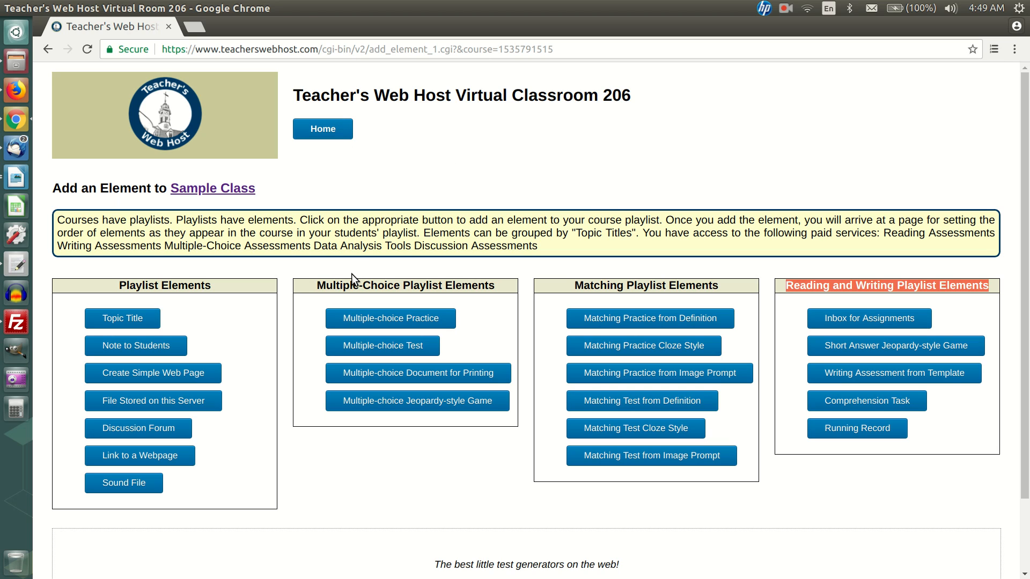
pyautogui.click(265, 312)
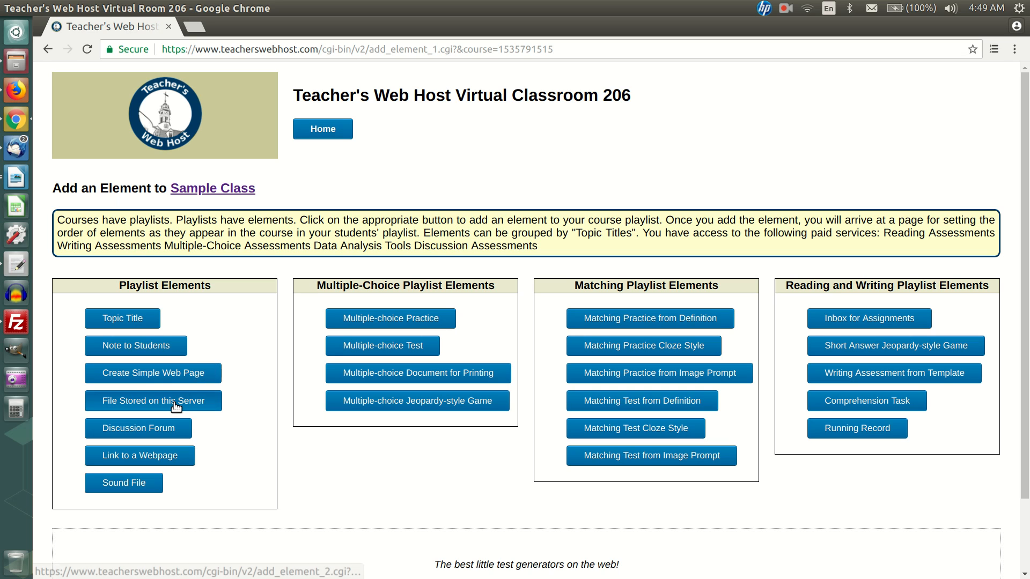
# Create a discussion forum titled "test forum" in Sample Class, place it under Unit 1, and save the element order.
pyautogui.click(154, 429)
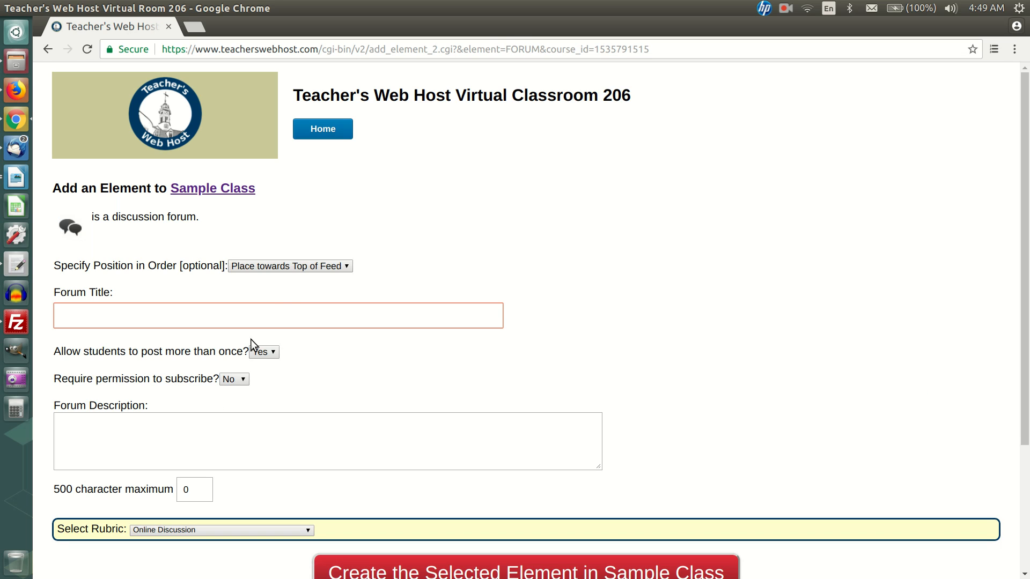
pyautogui.write('test forum')
pyautogui.click(276, 266)
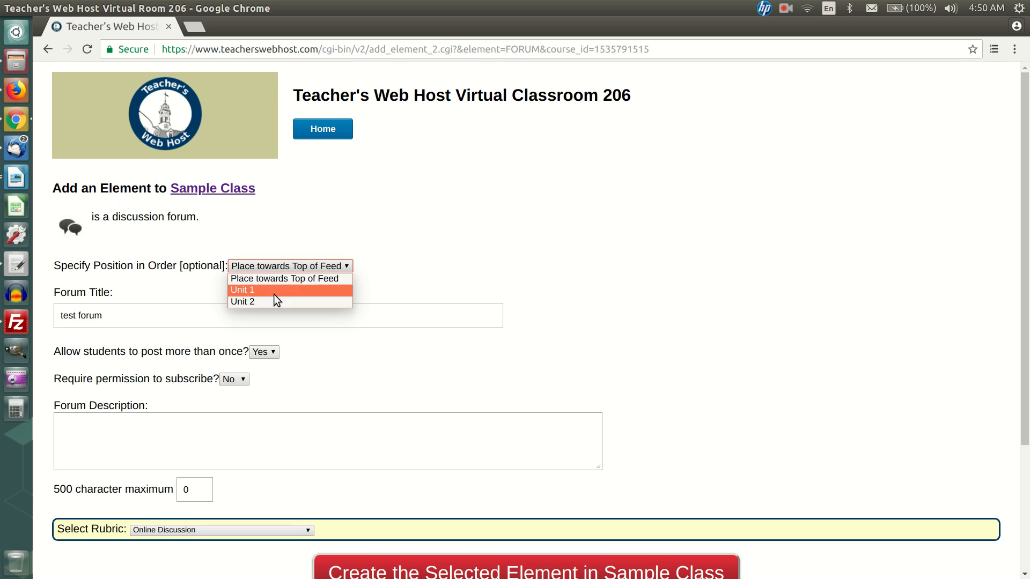
pyautogui.click(273, 292)
pyautogui.click(514, 572)
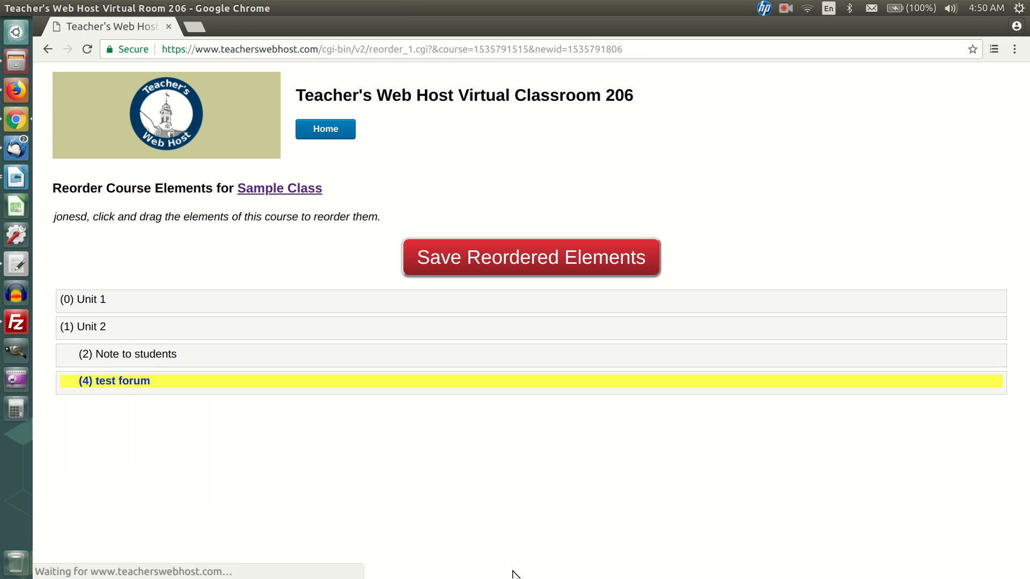
pyautogui.moveTo(152, 381); pyautogui.dragTo(178, 324)
pyautogui.click(488, 250)
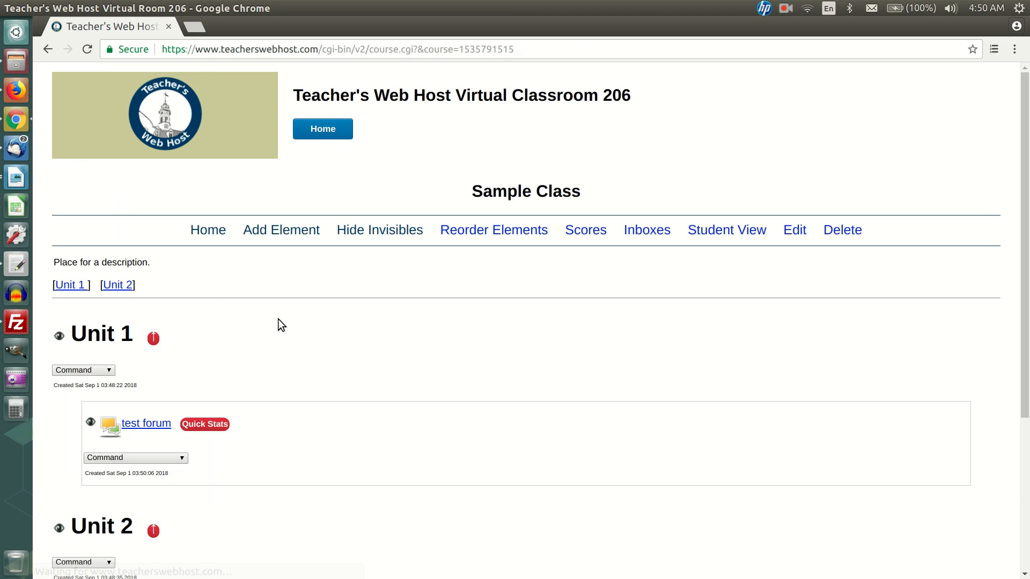
# Make Unit 1 invisible, and hide and redisplay the invisible elements on the course page.
pyautogui.scroll(-3, 278, 318)
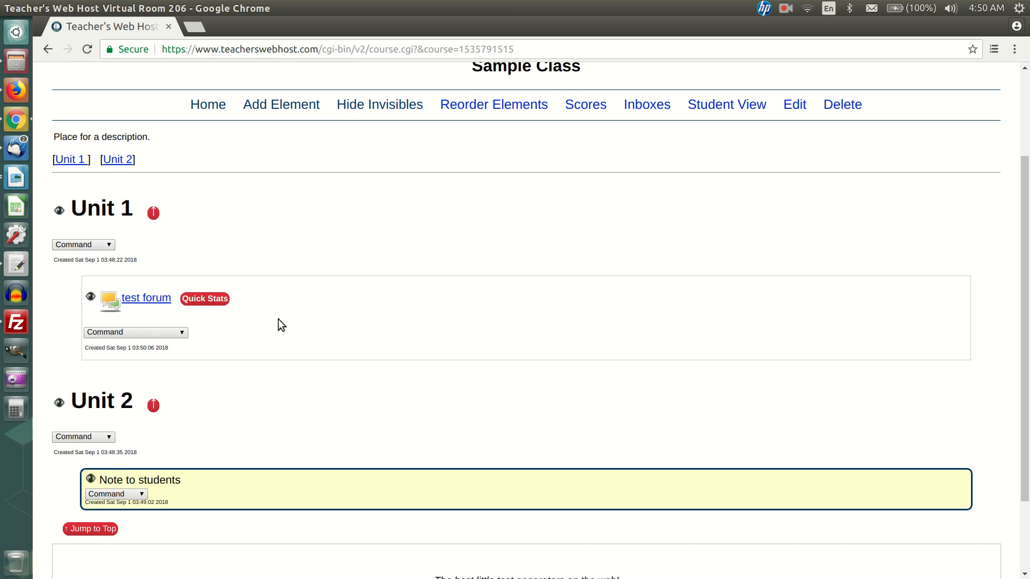
pyautogui.click(100, 246)
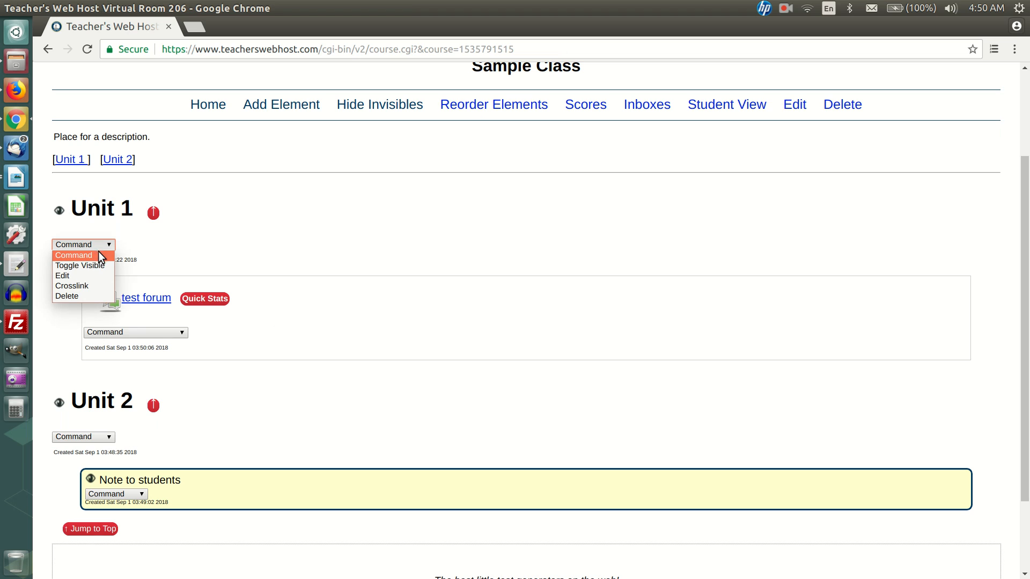
pyautogui.click(101, 262)
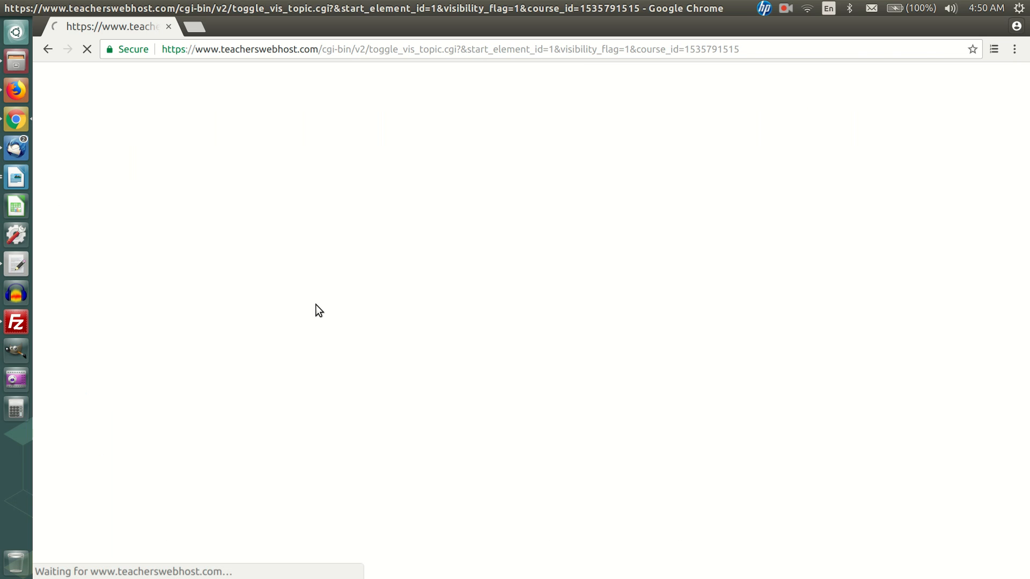
pyautogui.click(368, 240)
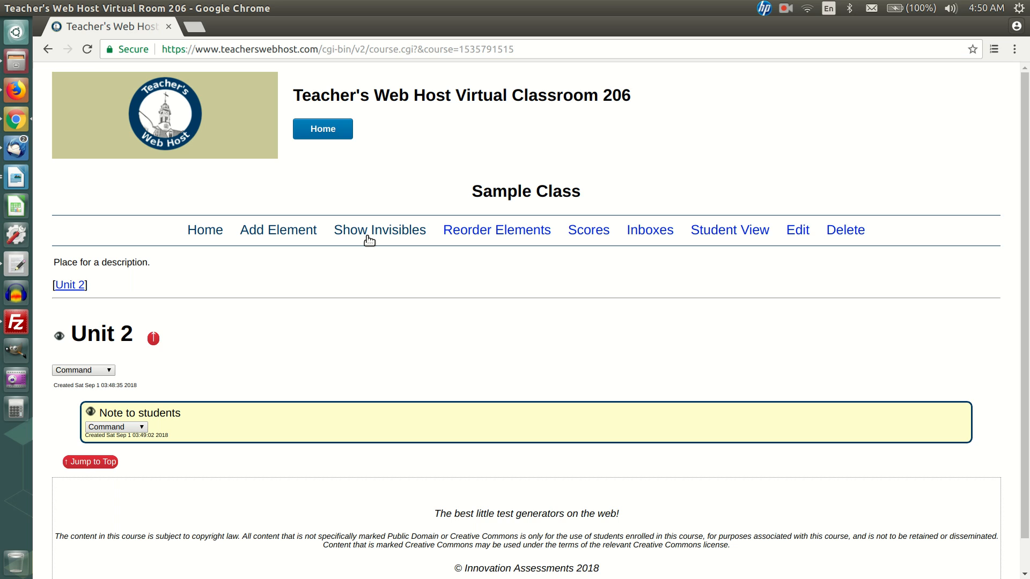
pyautogui.click(367, 237)
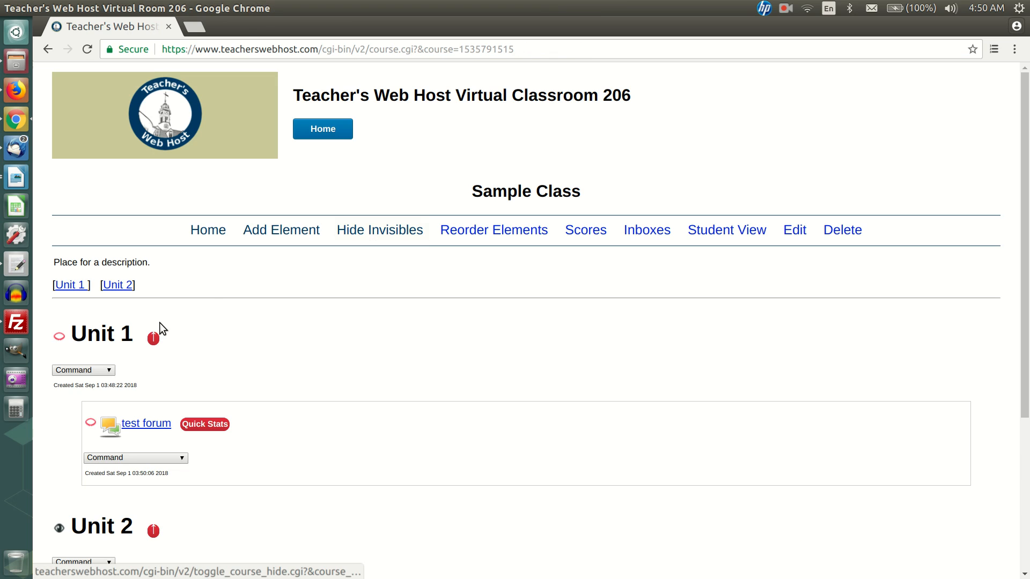
# Toggle Unit 1 and its test forum back to visible.
pyautogui.click(104, 371)
pyautogui.click(96, 390)
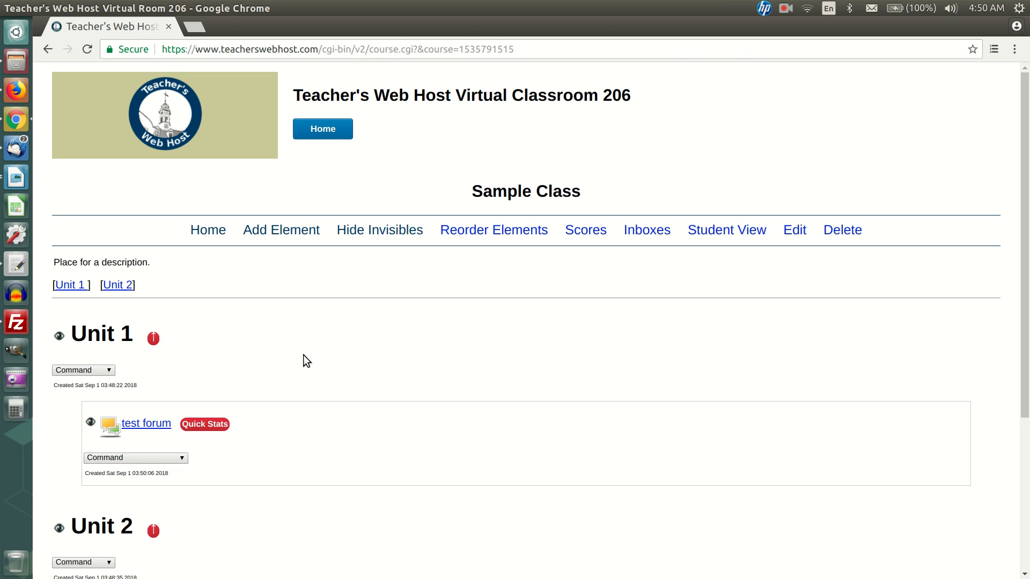
pyautogui.click(784, 9)
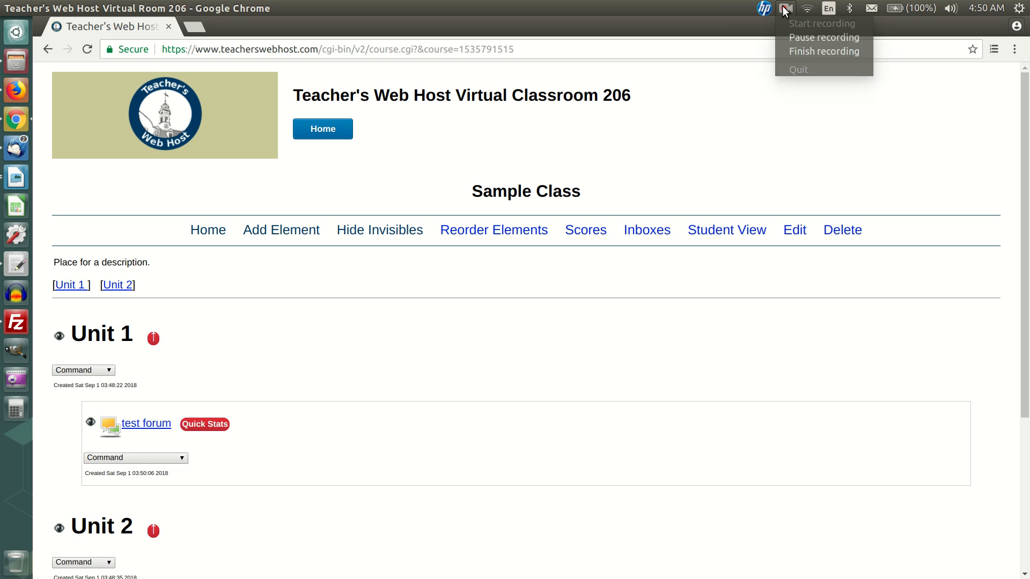